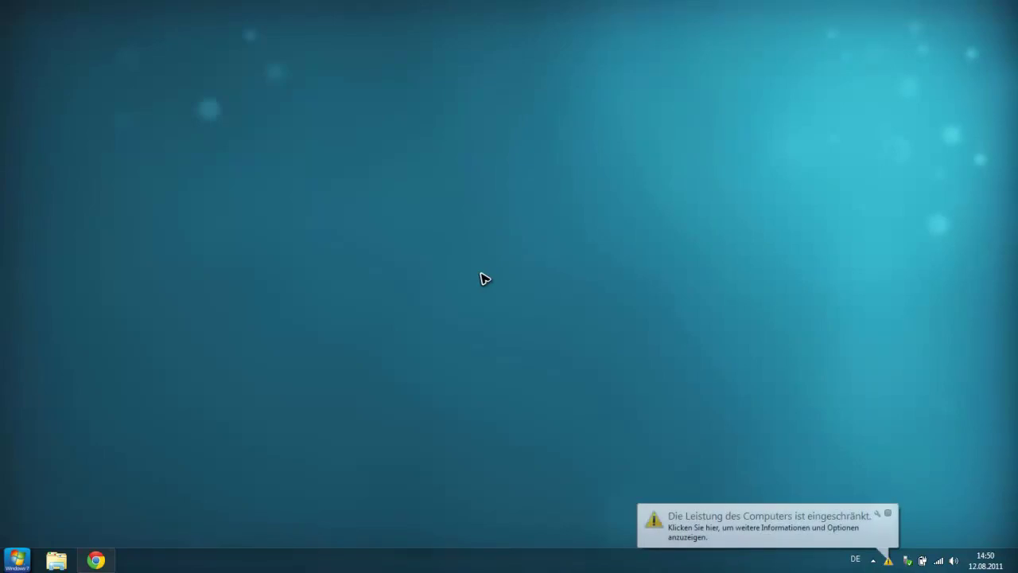
Step: Keep the current colour scheme, suppress further performance warnings, and dismiss the performance notification
left_click(887, 513)
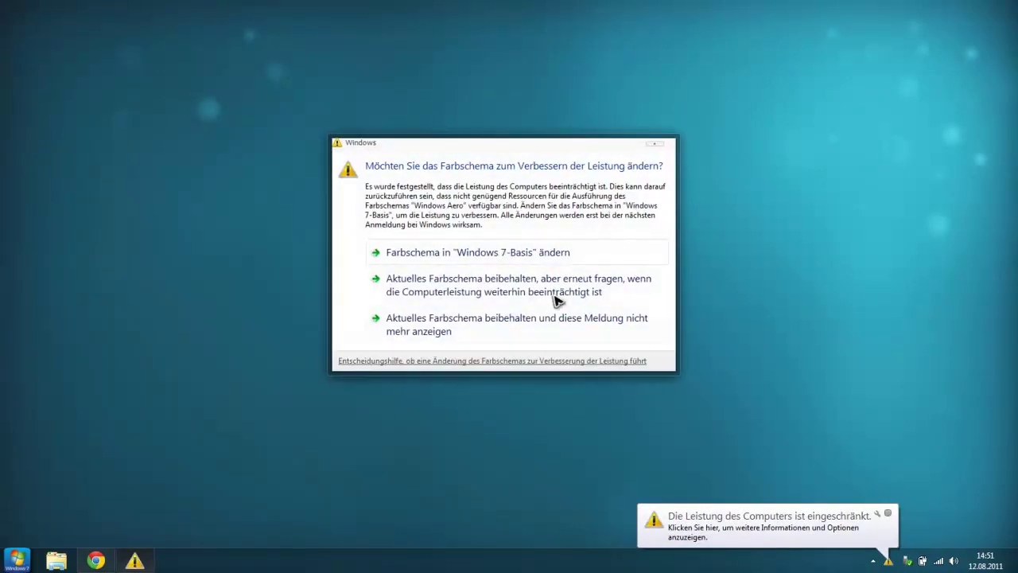
left_click(520, 328)
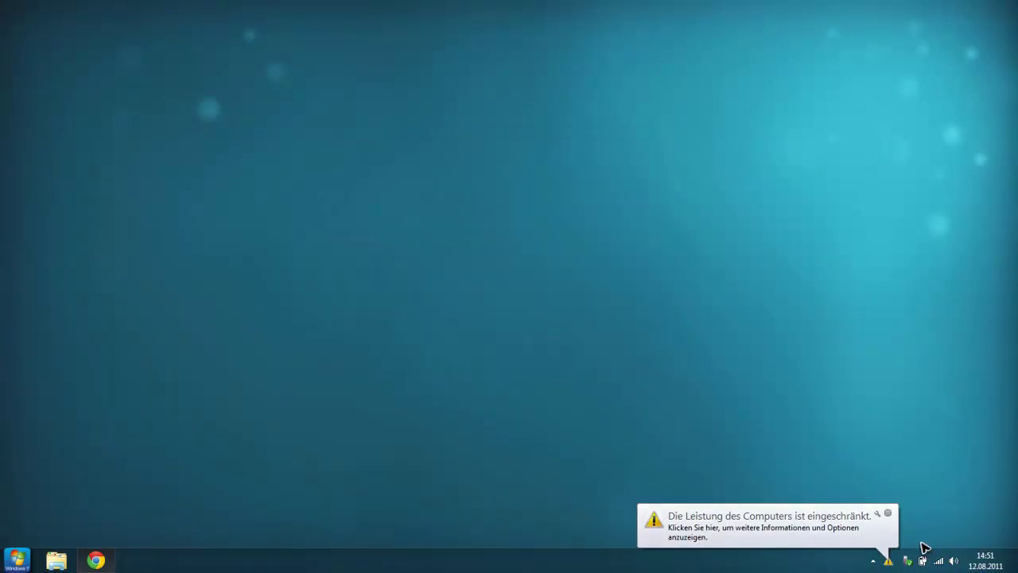
left_click(887, 513)
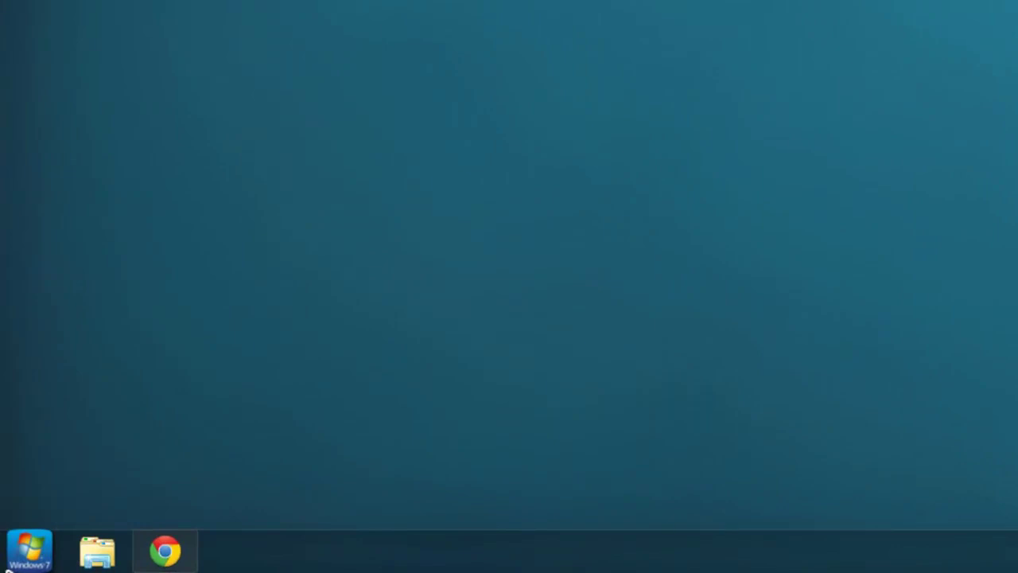
Step: Run "Kanaldatenbank löschen" from the Hauppauge WinTV advanced options (Erweiterte Optionen) and dismiss the performance notification
left_click(24, 553)
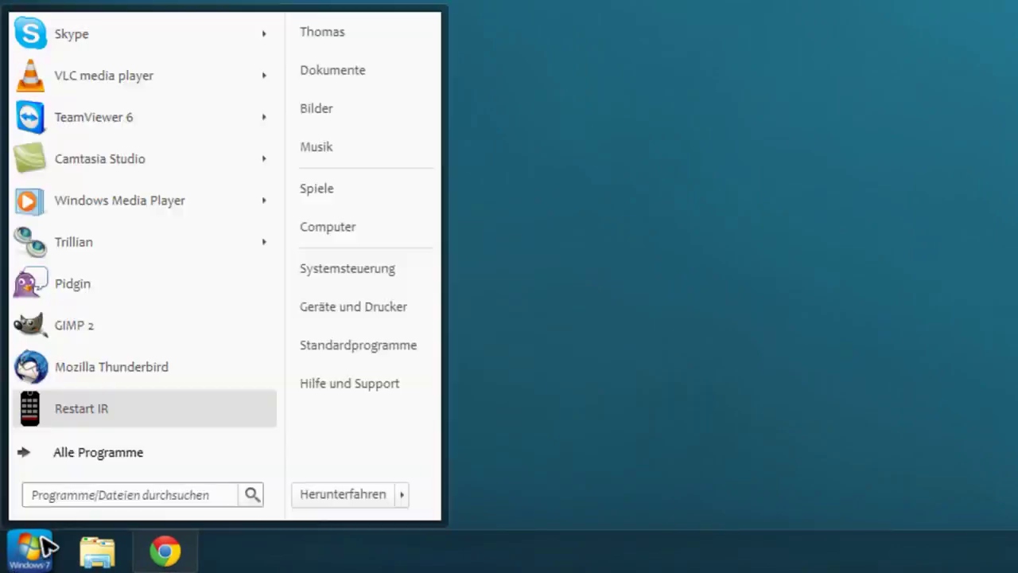
left_click(70, 453)
left_click_drag(273, 70, 277, 256)
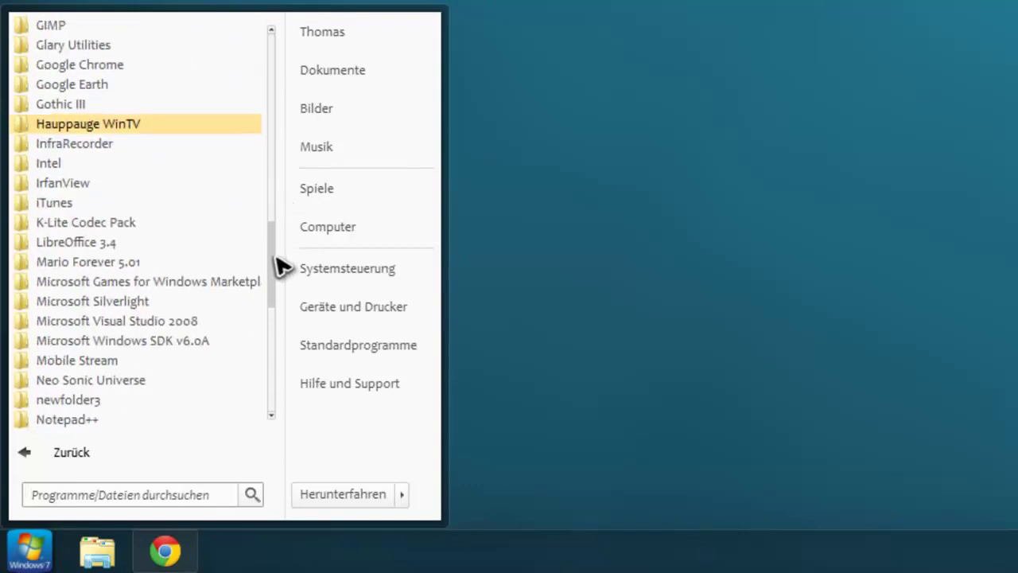
left_click(149, 127)
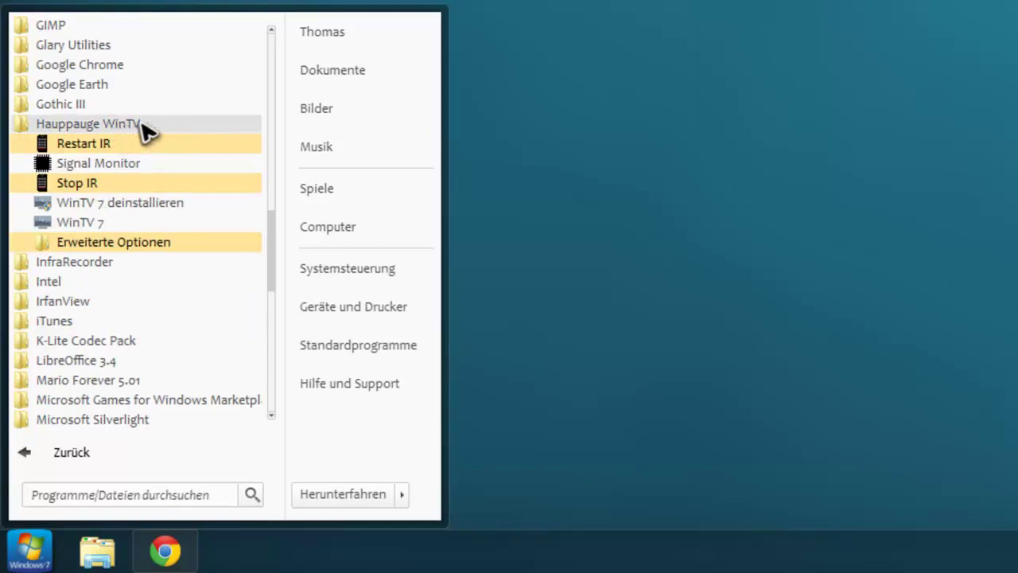
left_click(159, 247)
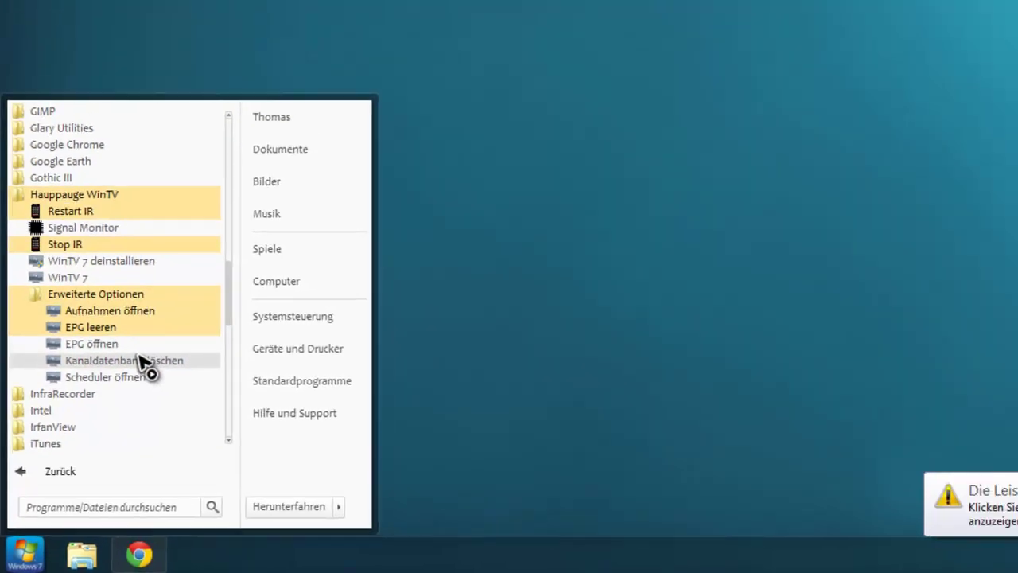
left_click(139, 361)
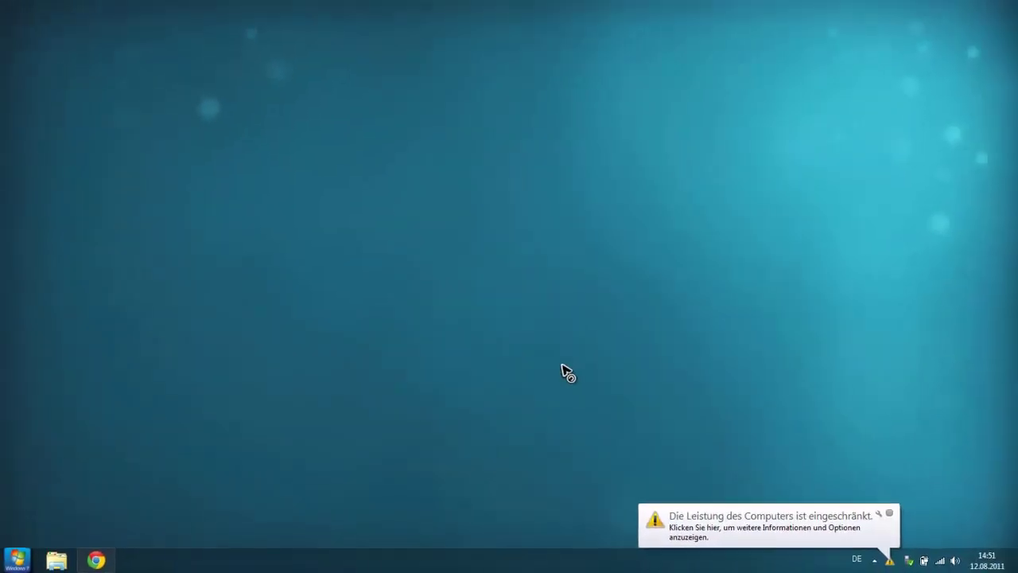
left_click(891, 513)
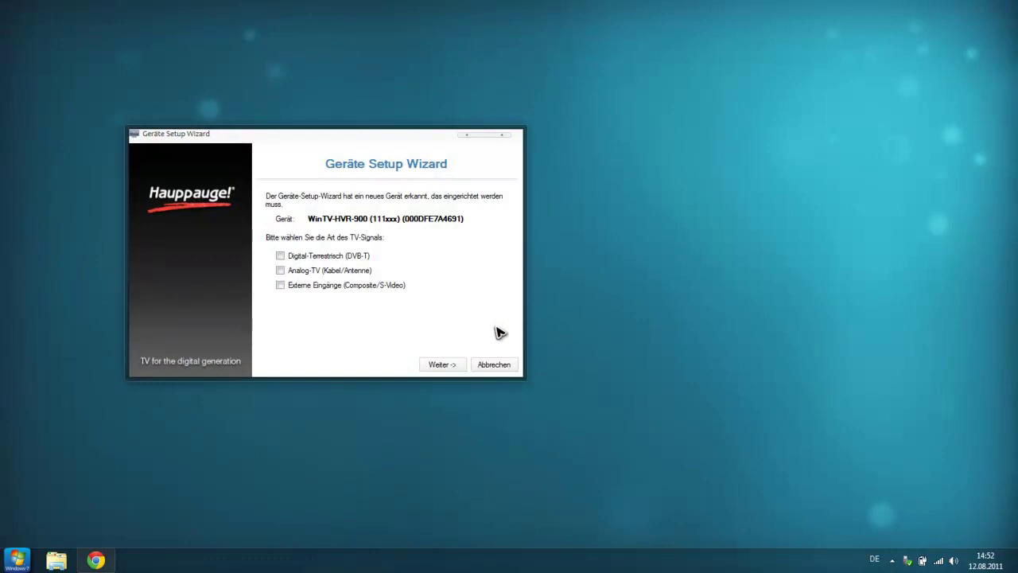
Step: Search the installed programs for "EPG le" and run "EPG leeren"
left_click(17, 559)
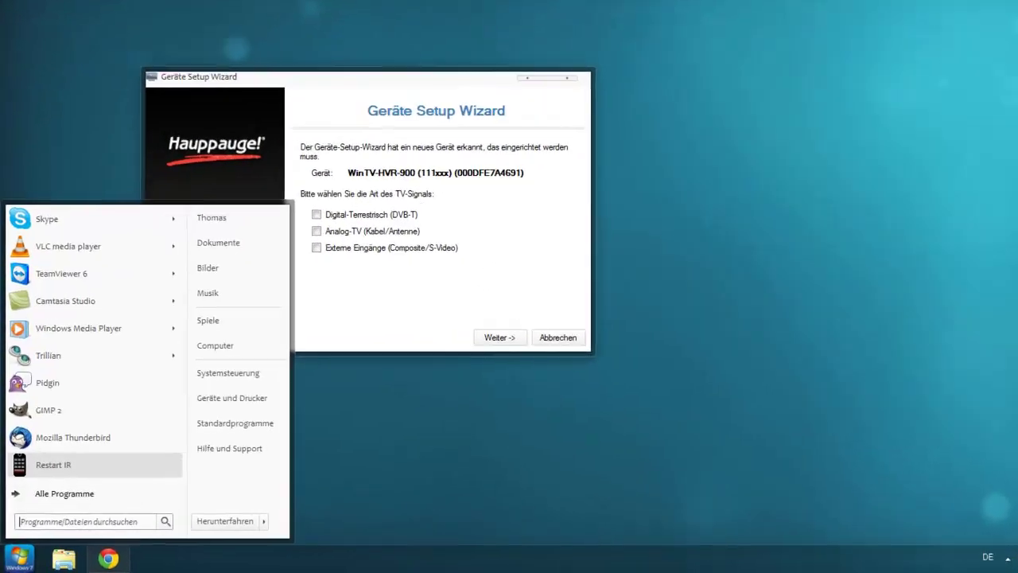
left_click(62, 493)
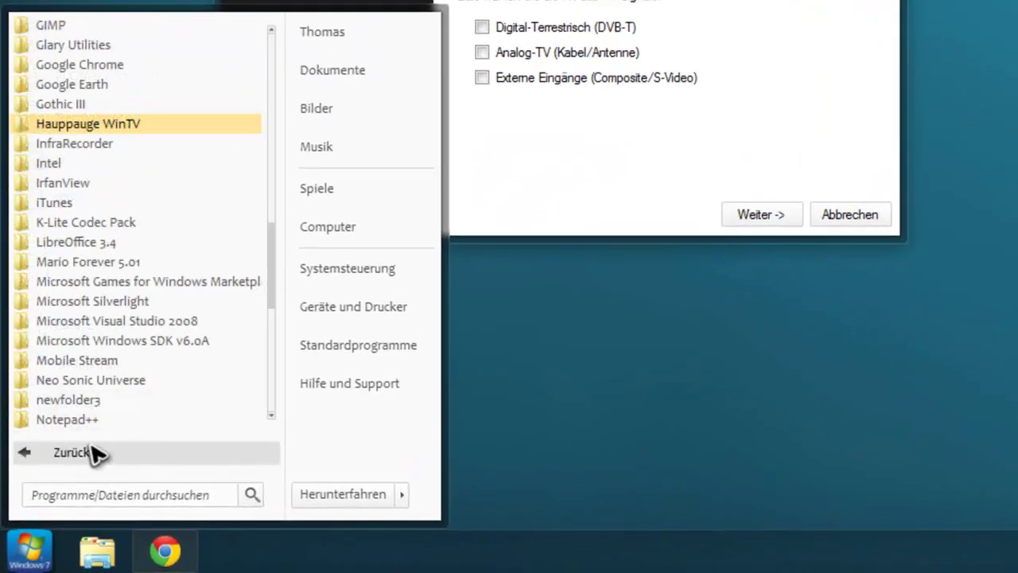
left_click(63, 493)
left_click(109, 455)
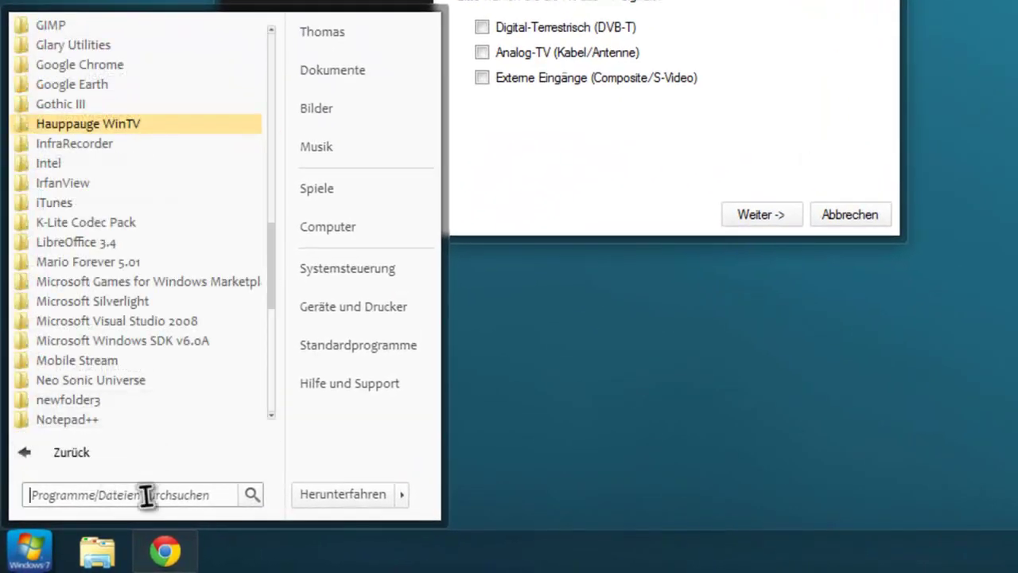
type("EPG le")
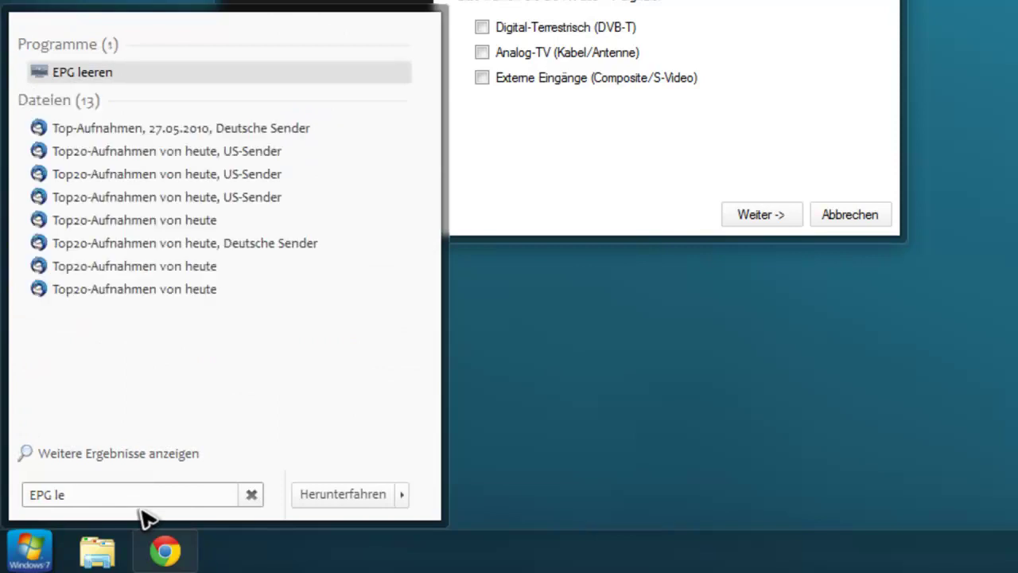
key("Return")
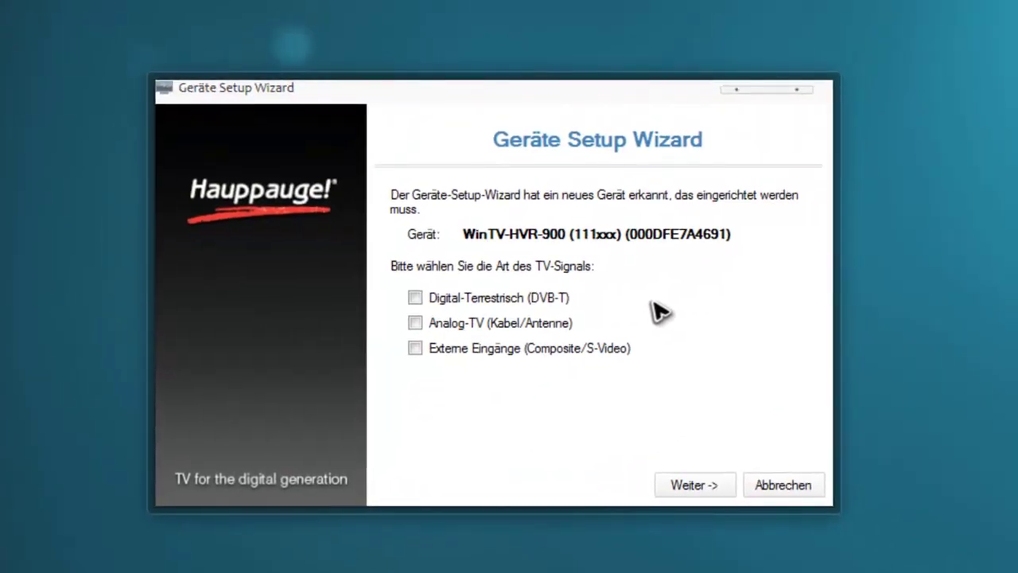
Step: Choose Analog-TV (Kabel/Antenne) and Externe Eingänge (Composite/S-Video) as the TV signal types and continue the device setup
left_click(414, 323)
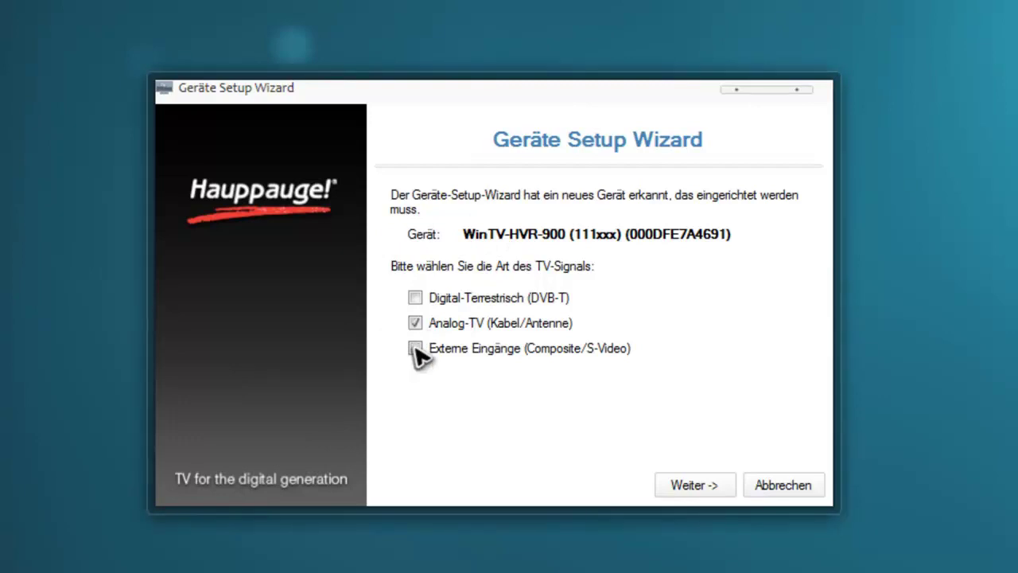
left_click(414, 348)
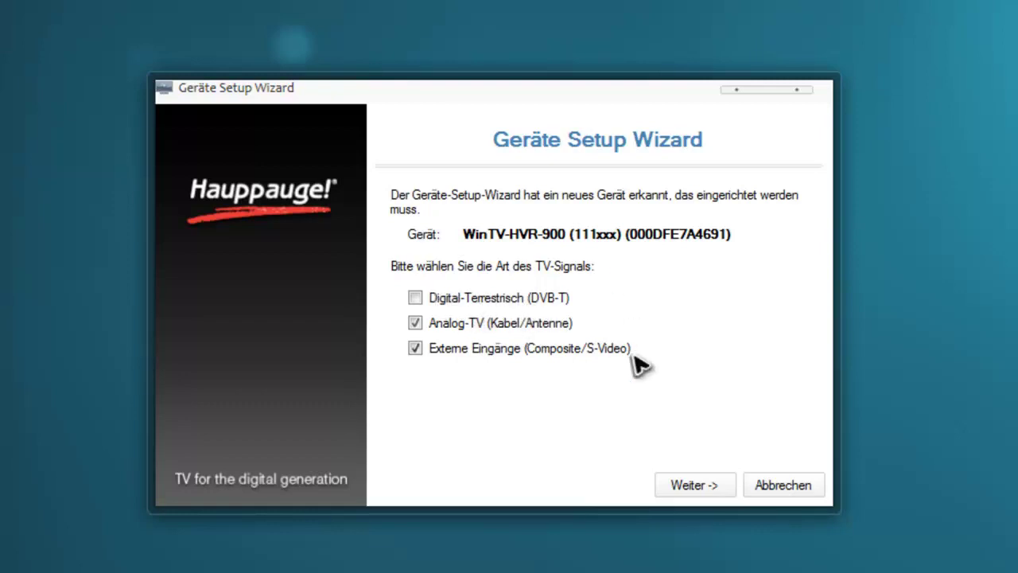
left_click(697, 485)
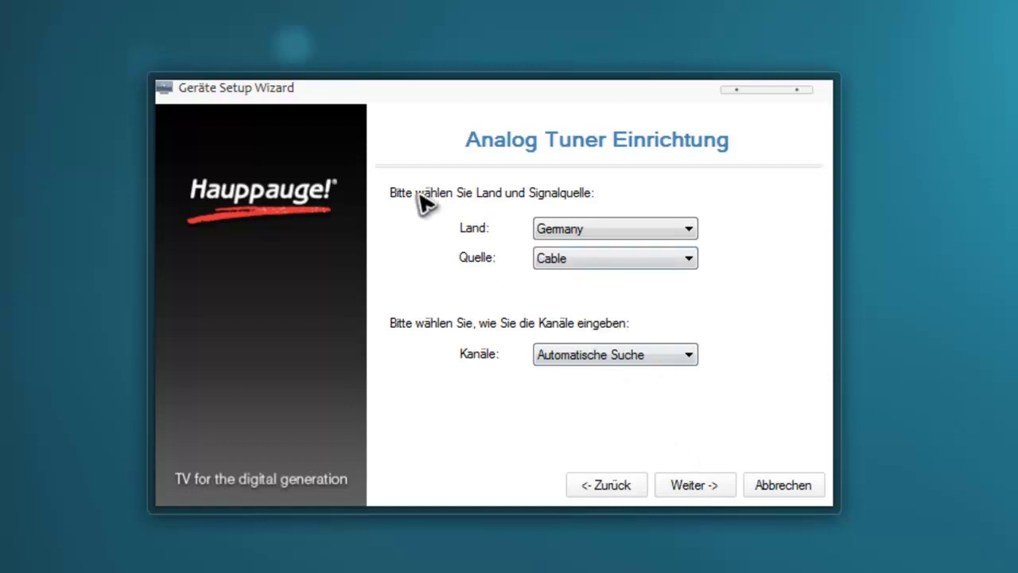
Step: Set the analog tuner source to Cable, keep Automatische Suche for the channels, and start the channel scan
left_click(643, 258)
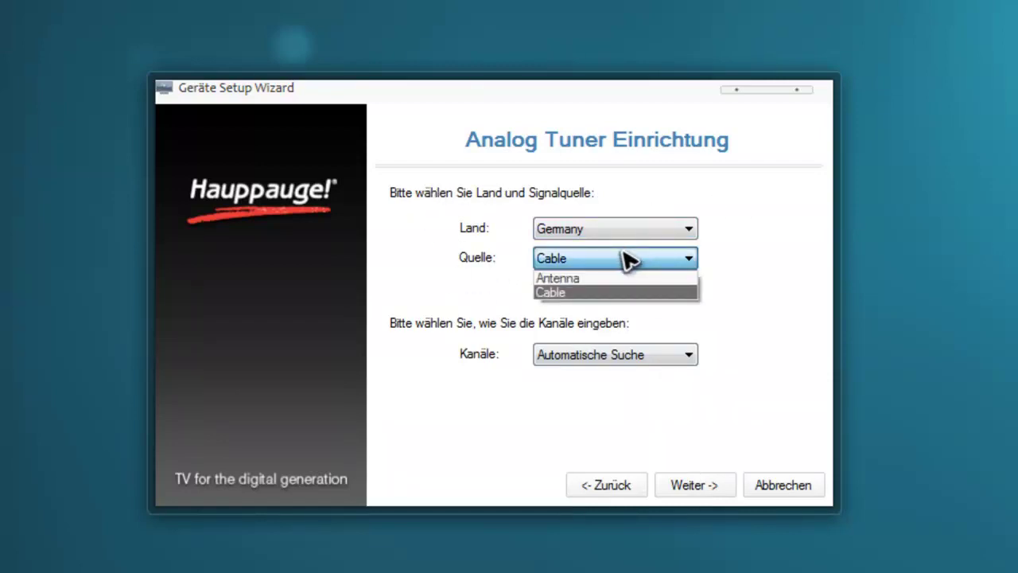
left_click(561, 292)
left_click(606, 362)
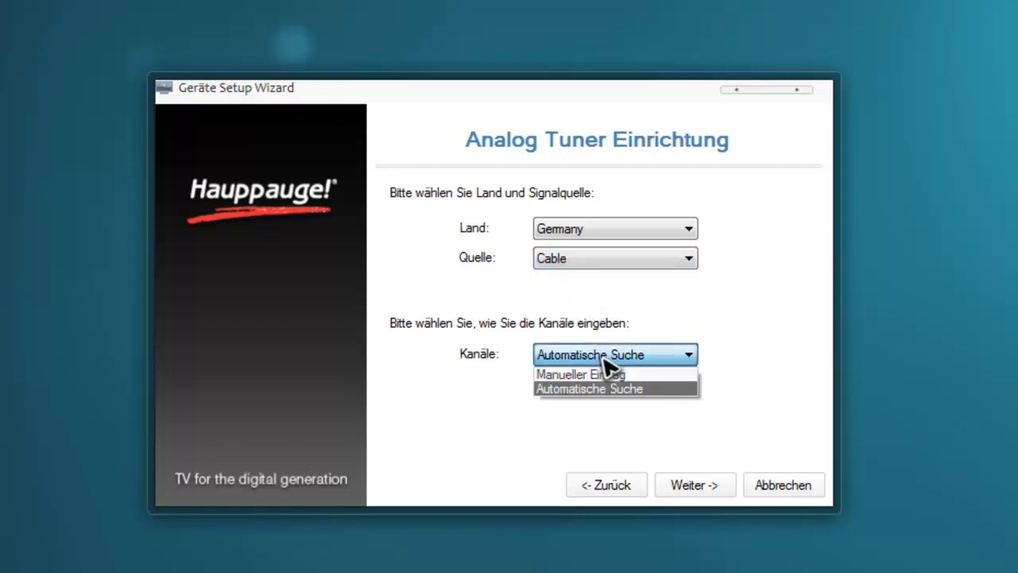
left_click(605, 359)
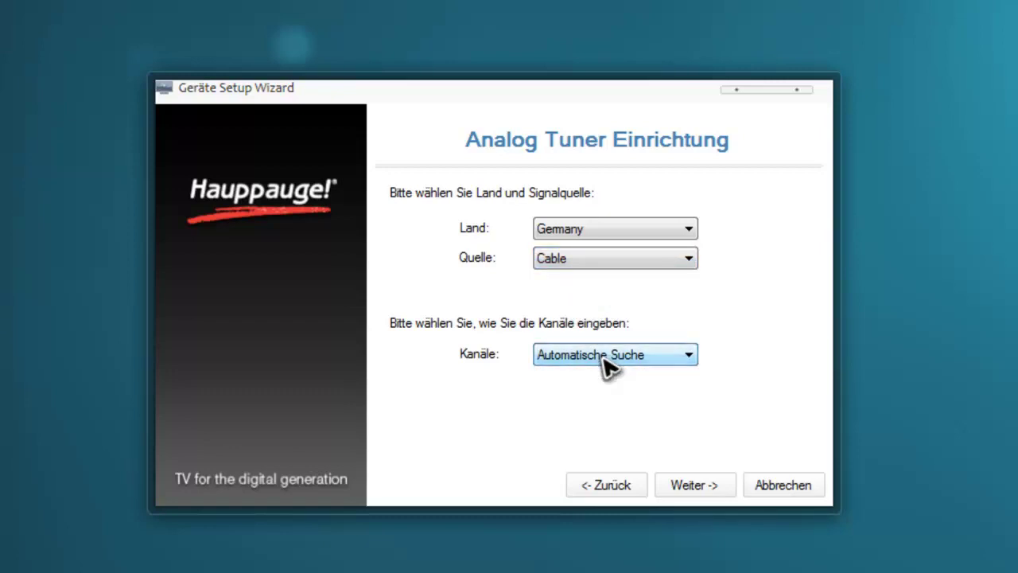
left_click(700, 491)
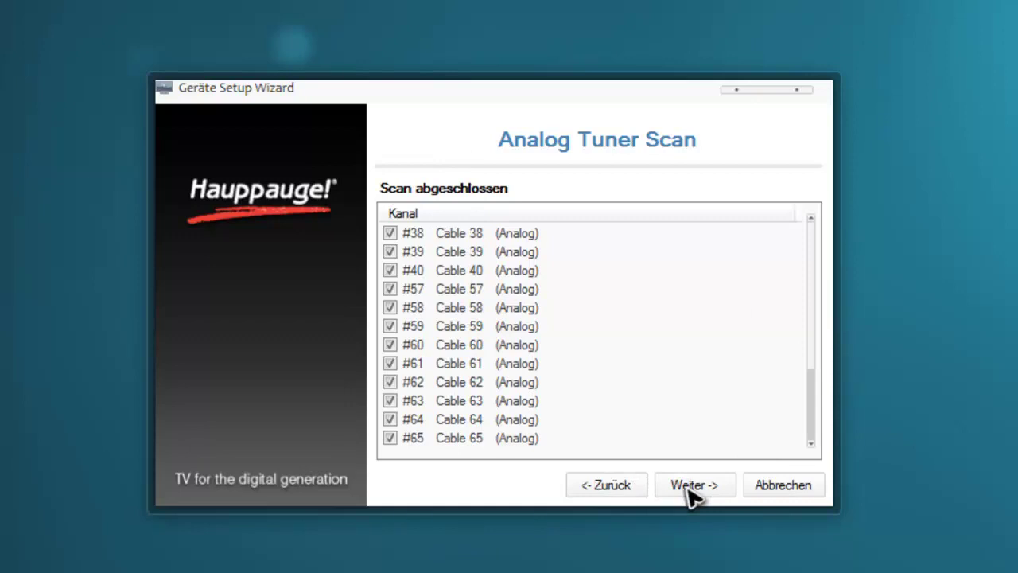
Step: Accept the scanned channels and the AUTO settings for Composite and S-Video, and finish the setup with Live TV starting
left_click(688, 486)
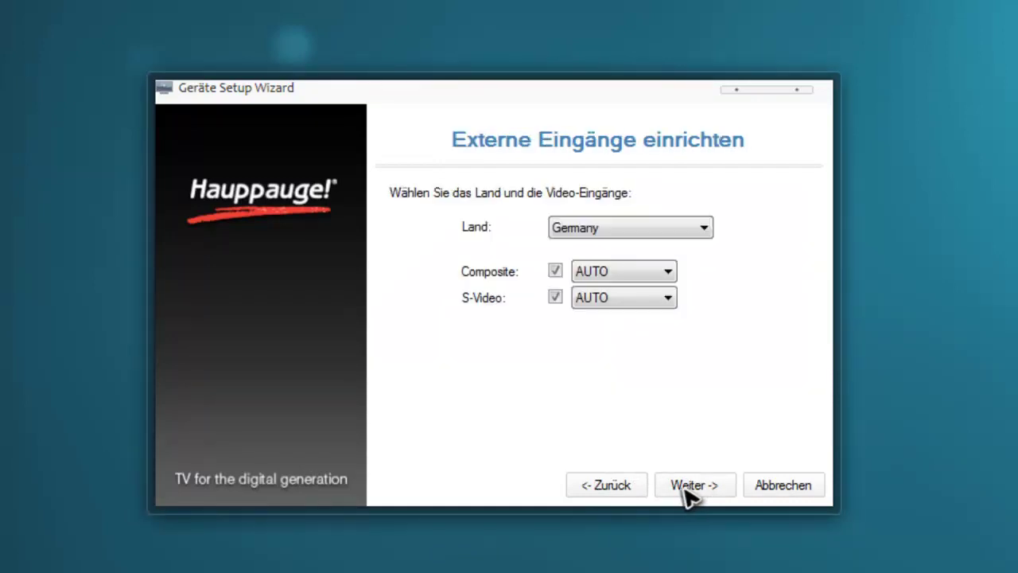
left_click(689, 487)
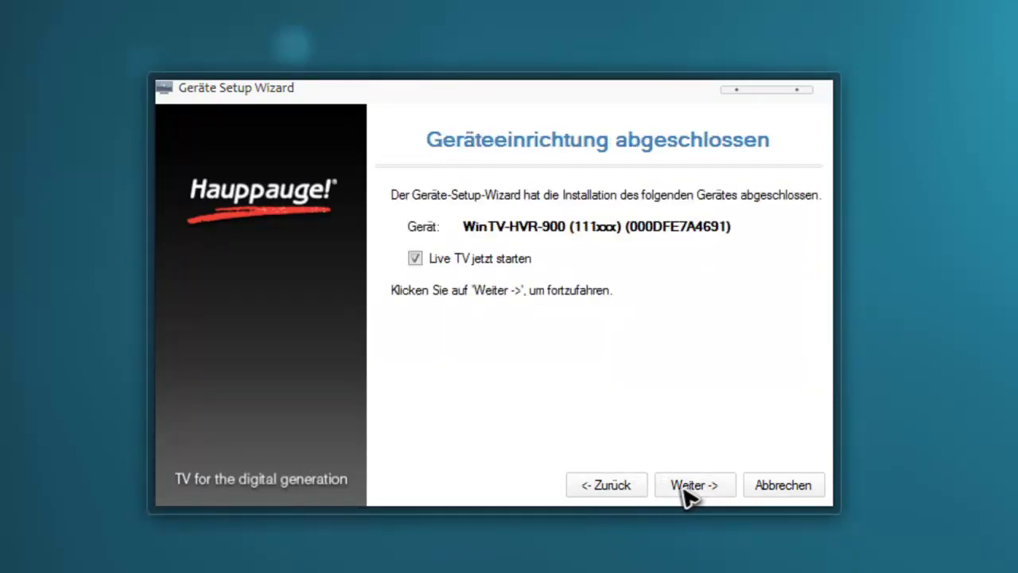
left_click(684, 487)
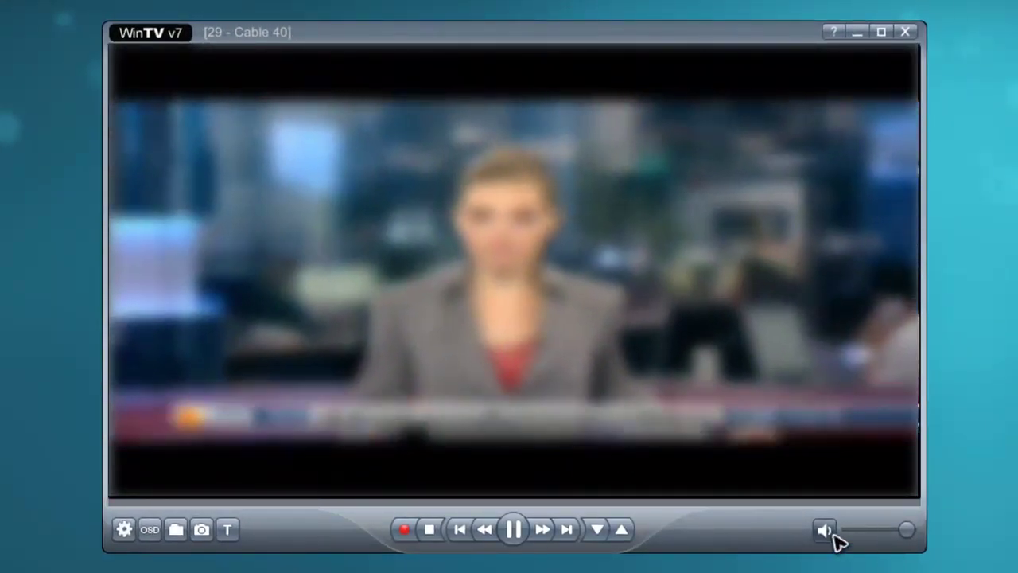
Step: Mute the TV sound and step down through the channels from Cable 40 to Cable 29
left_click(827, 533)
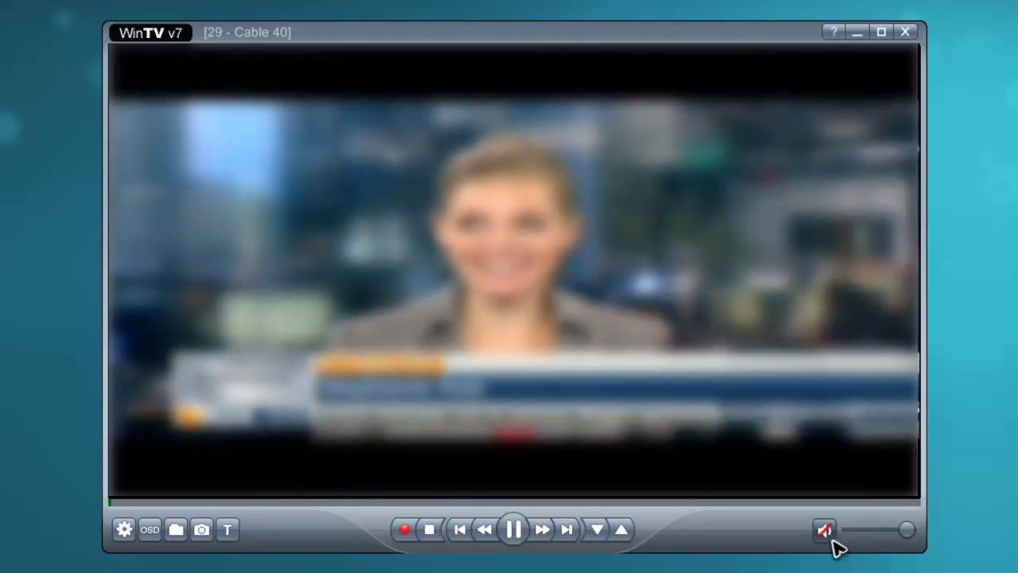
key("Page_Down")
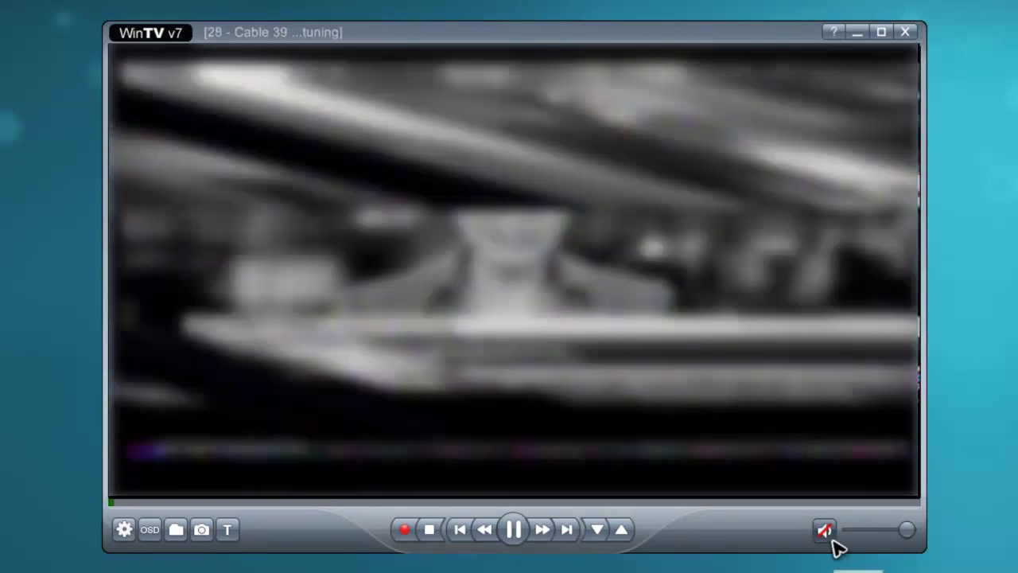
key("Page_Down")
key("Page_Down")
key("Page_Down")
key("Page_Down")
key("Page_Down")
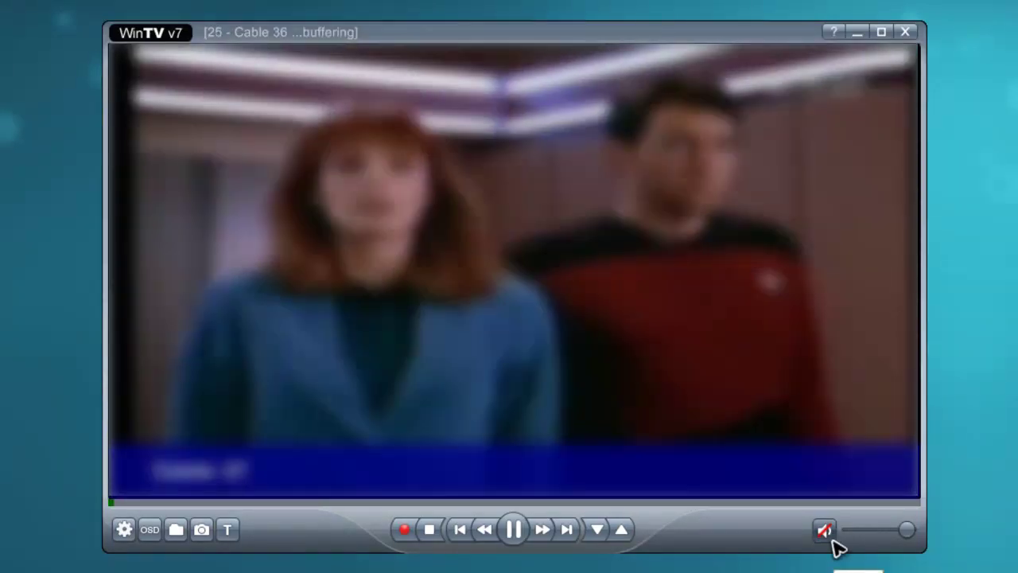
key("Page_Down")
key("Page_Down")
key("Page_Down")
key("Page_Down")
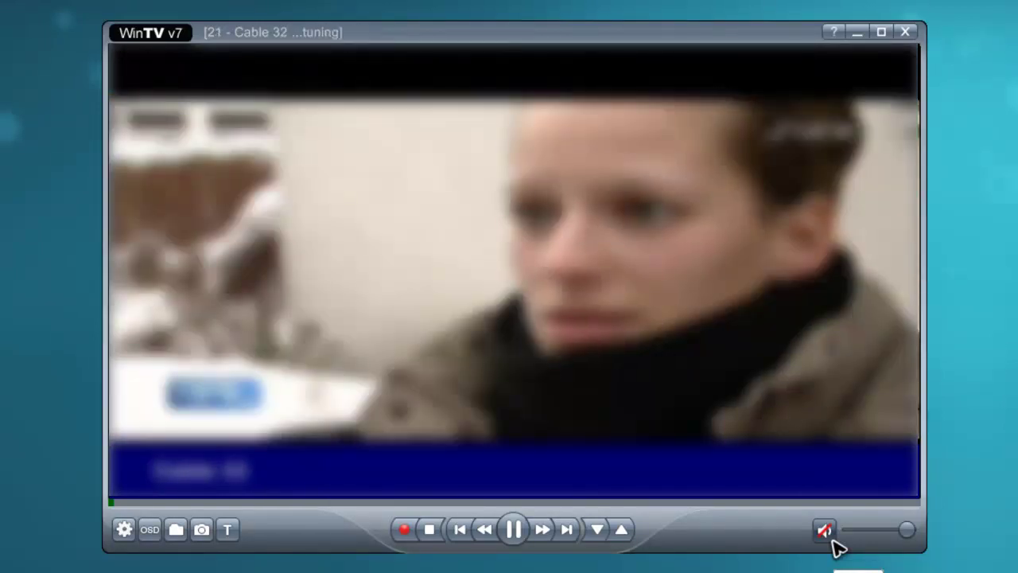
key("Page_Up")
key("Page_Up")
key("Page_Up")
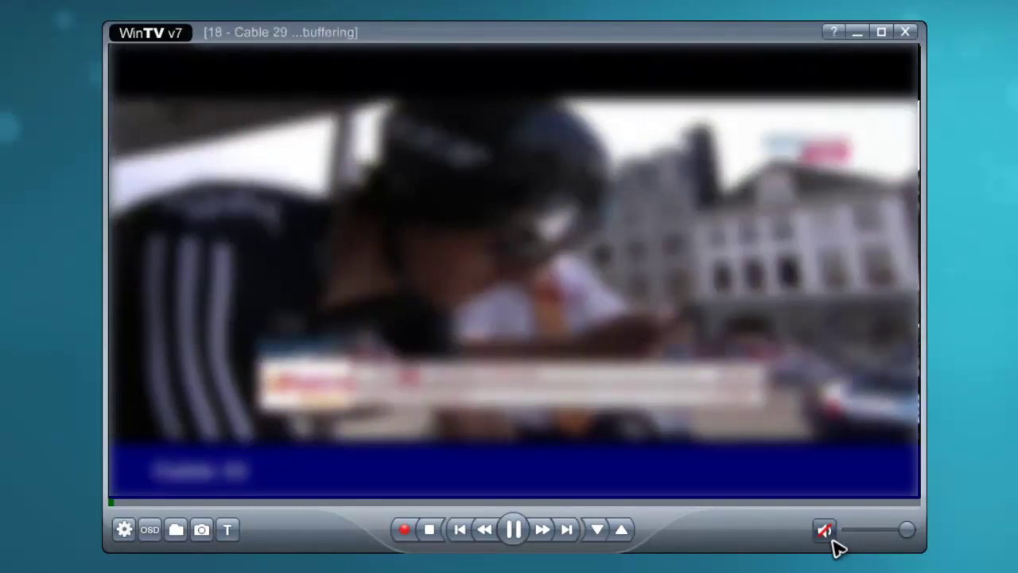
Step: Step back up through the channels to Cable 40
key("Page_Up")
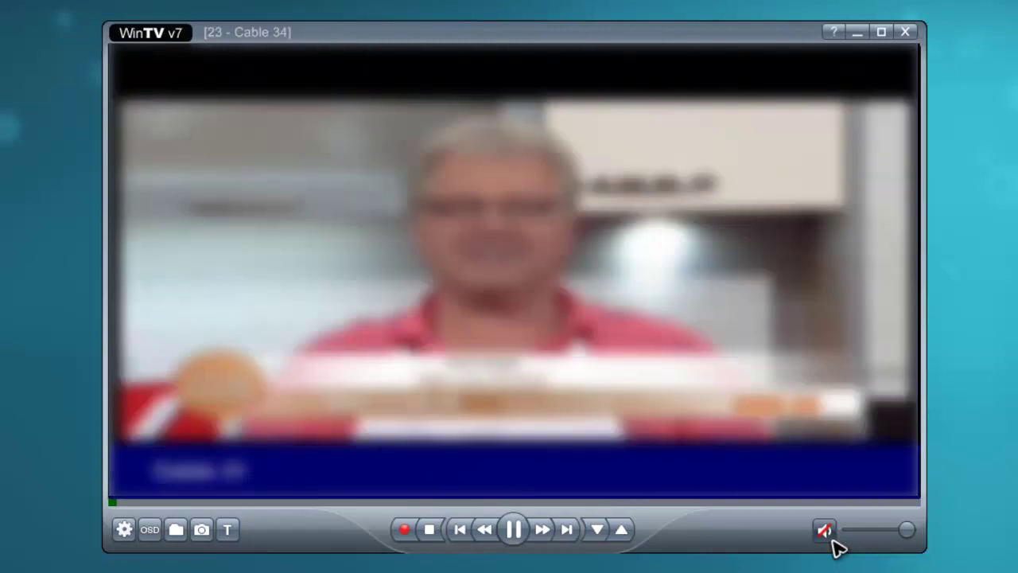
key("Page_Up")
key("Page_Up")
key("Page_Up")
key("Page_Up")
key("Page_Up")
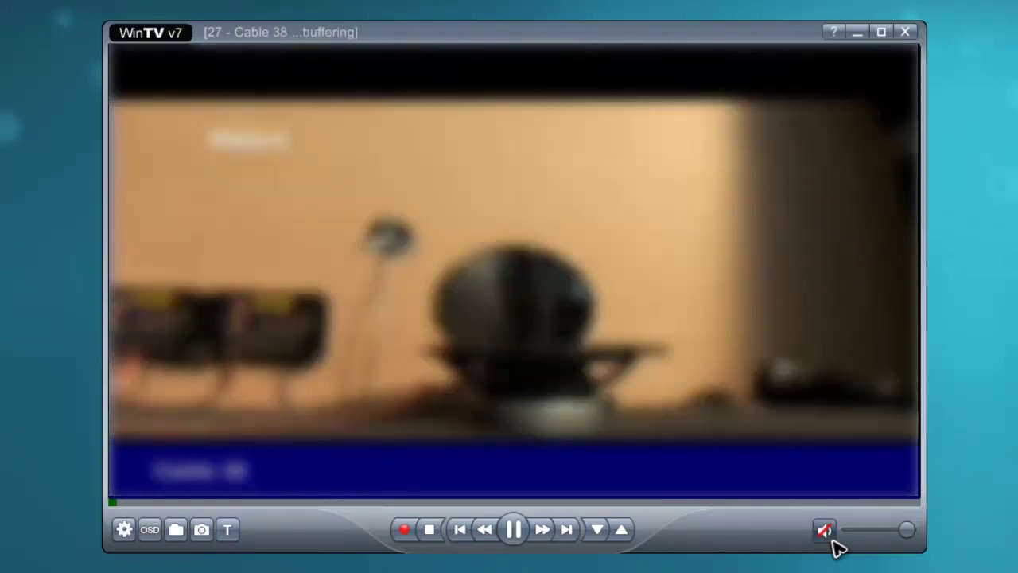
key("Page_Up")
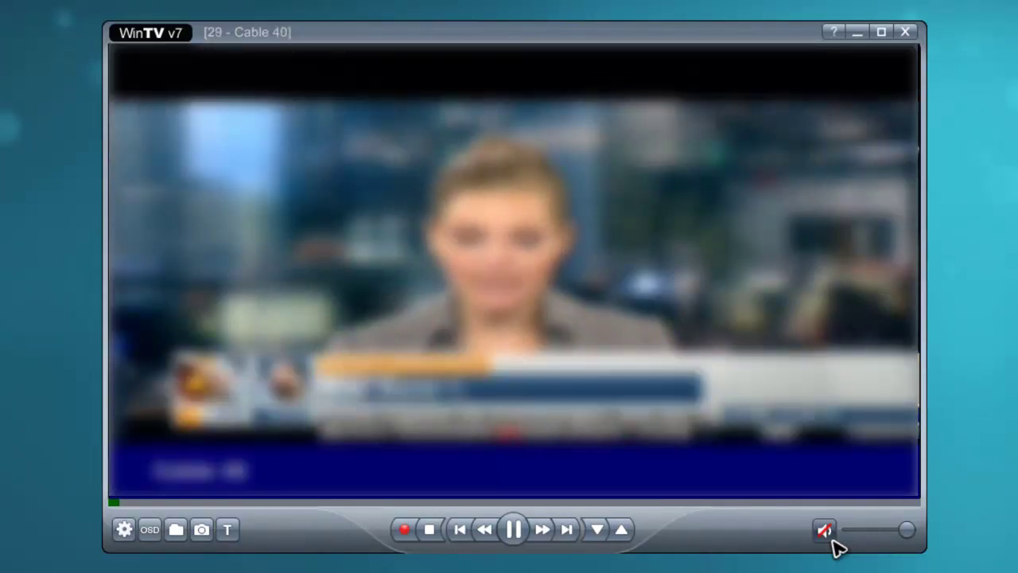
Step: Step down from Cable 40 to Cable 35 to check those channels
key("Page_Down")
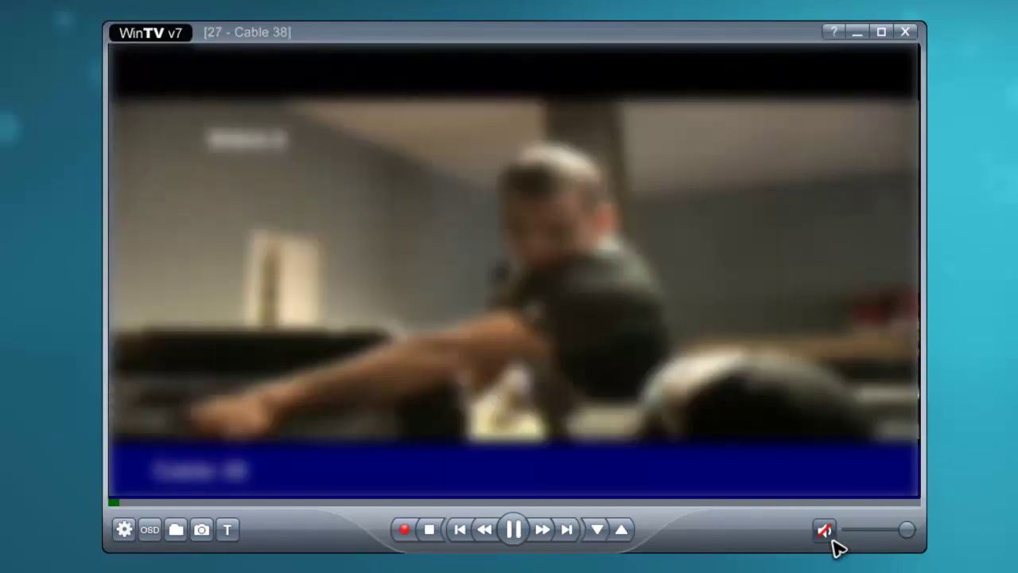
key("Page_Down")
key("Page_Down")
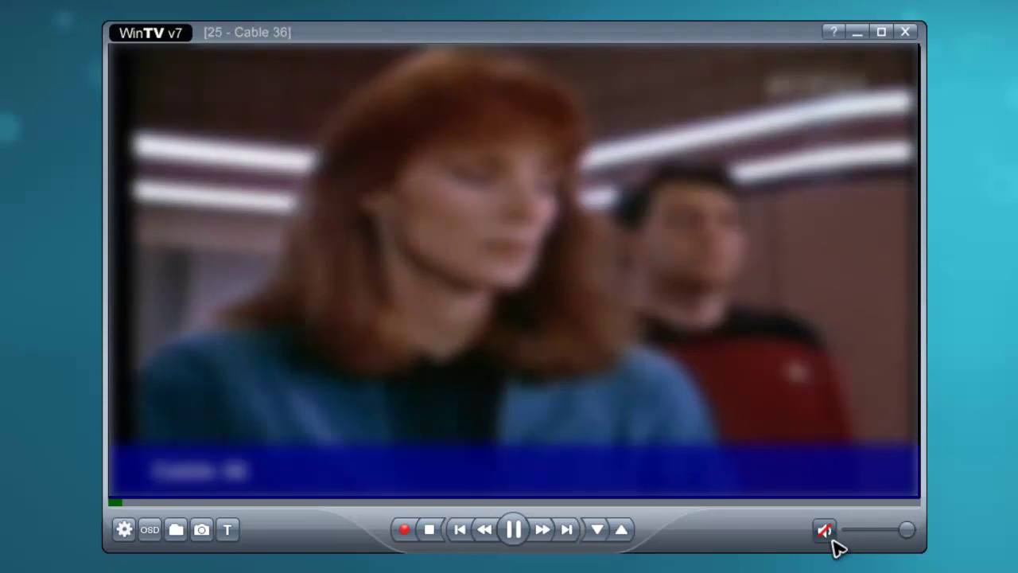
key("Page_Down")
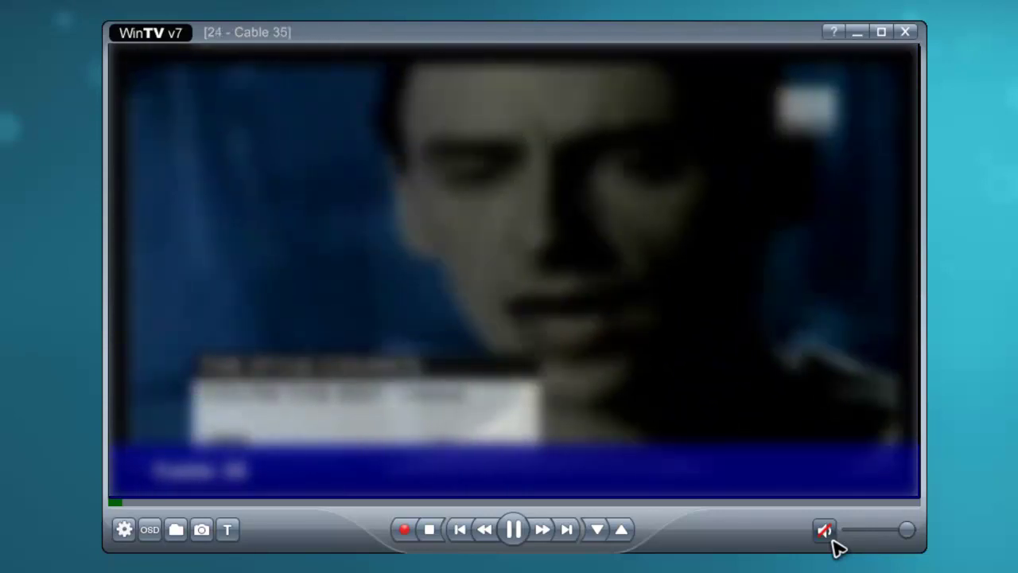
Step: Open the list of all channels in the WinTV settings and select the Cable 35 entry at preset 24
left_click(123, 531)
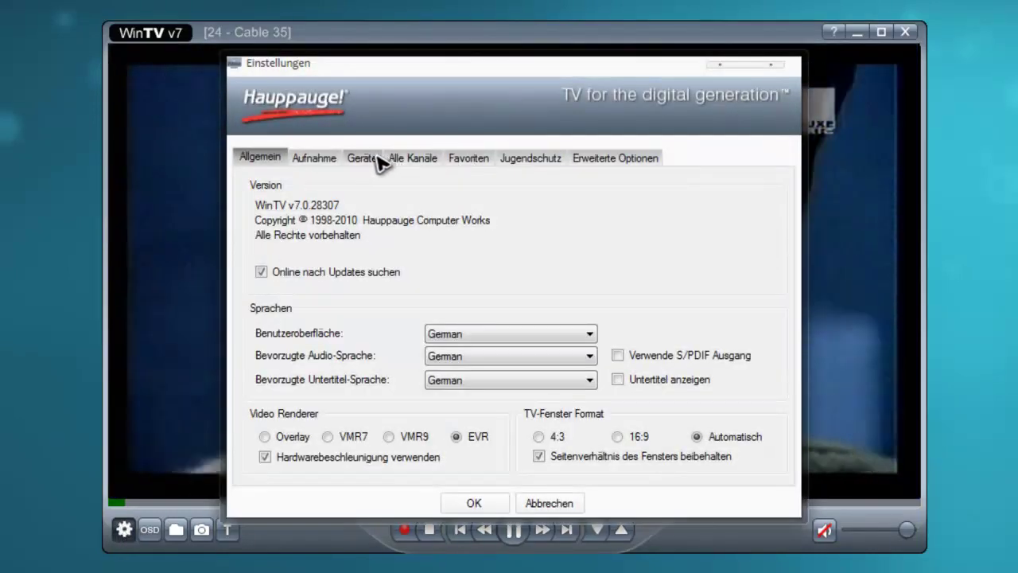
left_click(412, 159)
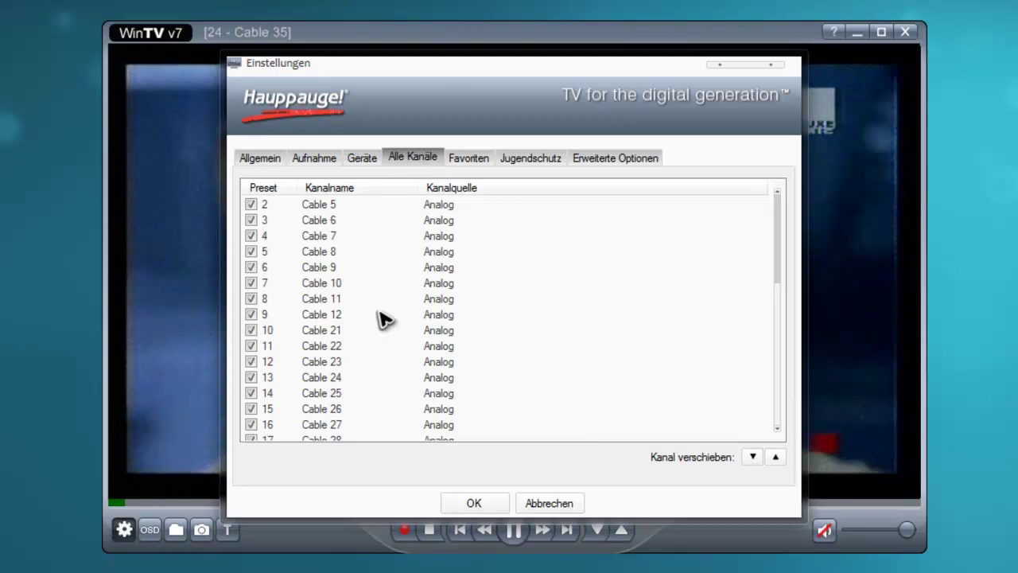
left_click(366, 377)
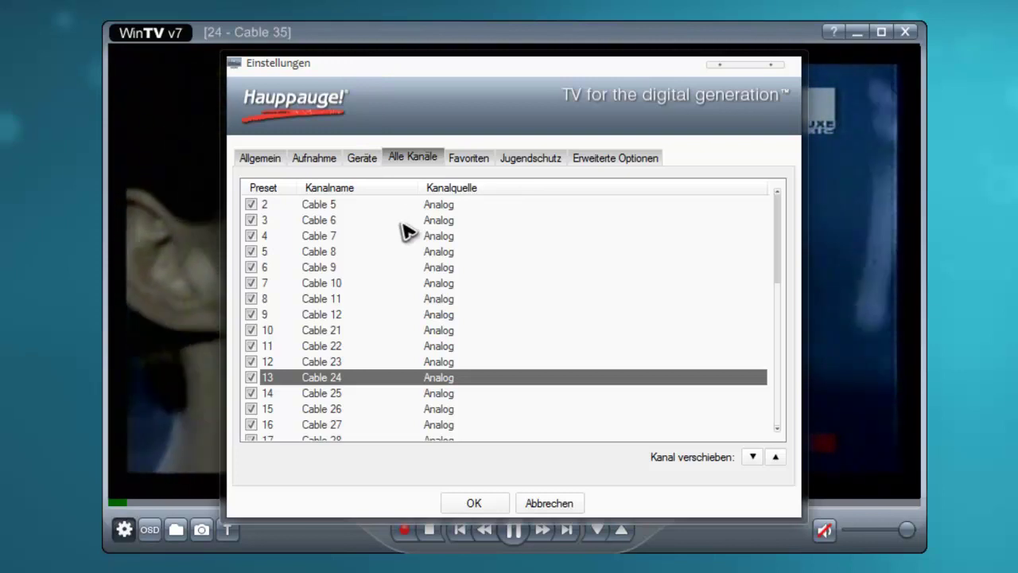
key("Down")
key("Down")
key("Down")
key("Down")
key("Down")
key("Down")
key("Down")
key("Down")
key("Down")
key("Down")
key("Down")
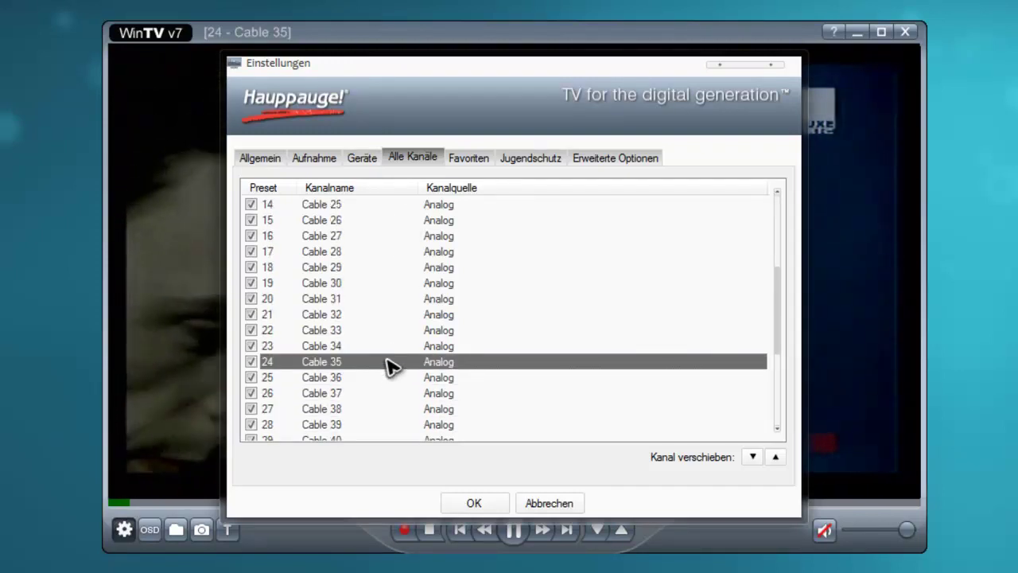
Step: Rename the Cable 35 channel to DELUXE MUSIC in its details and accept the settings
right_click(391, 368)
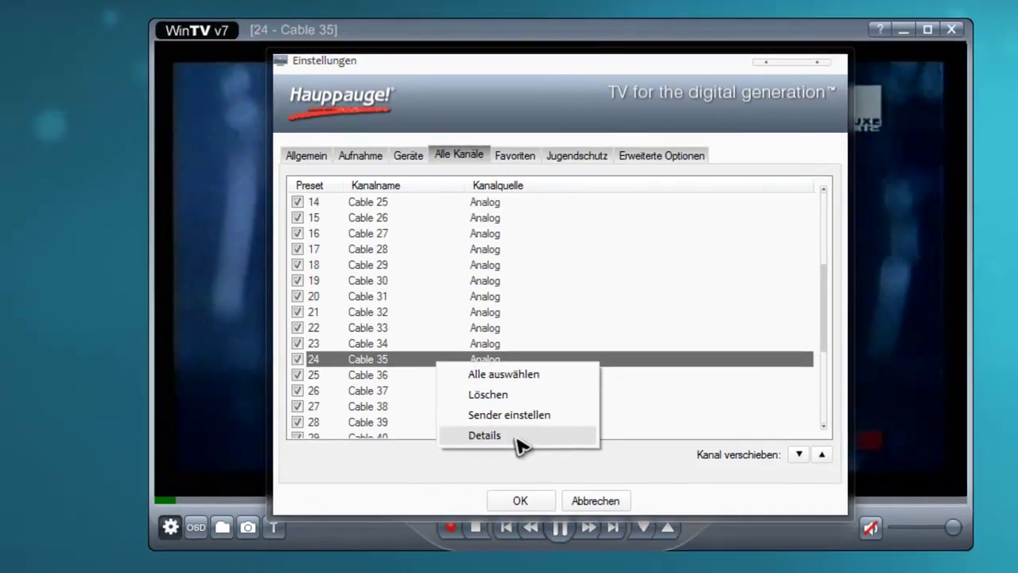
left_click(470, 443)
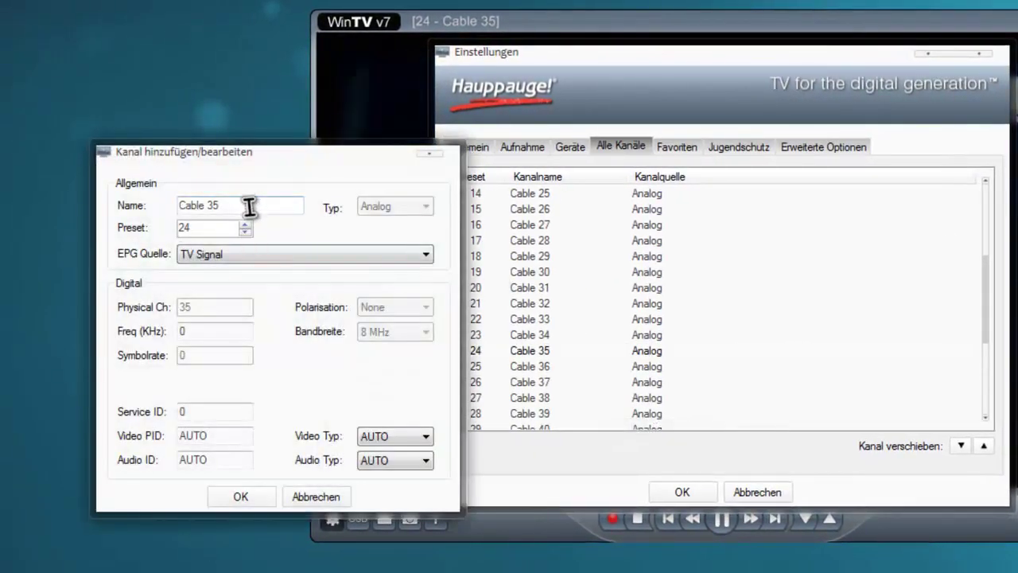
left_click_drag(246, 205, 180, 205)
type("DELUXE MUSIC")
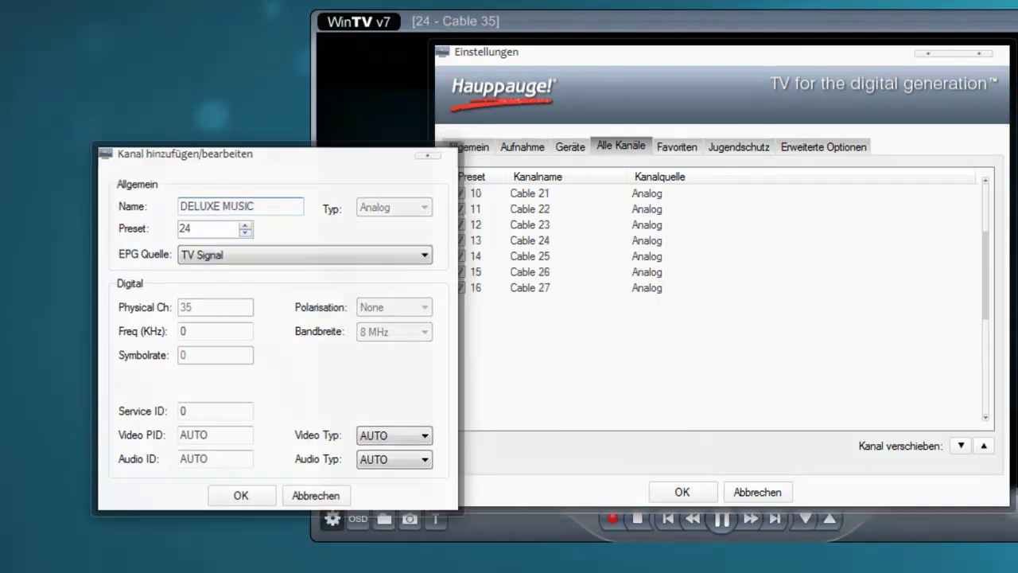
key("Return")
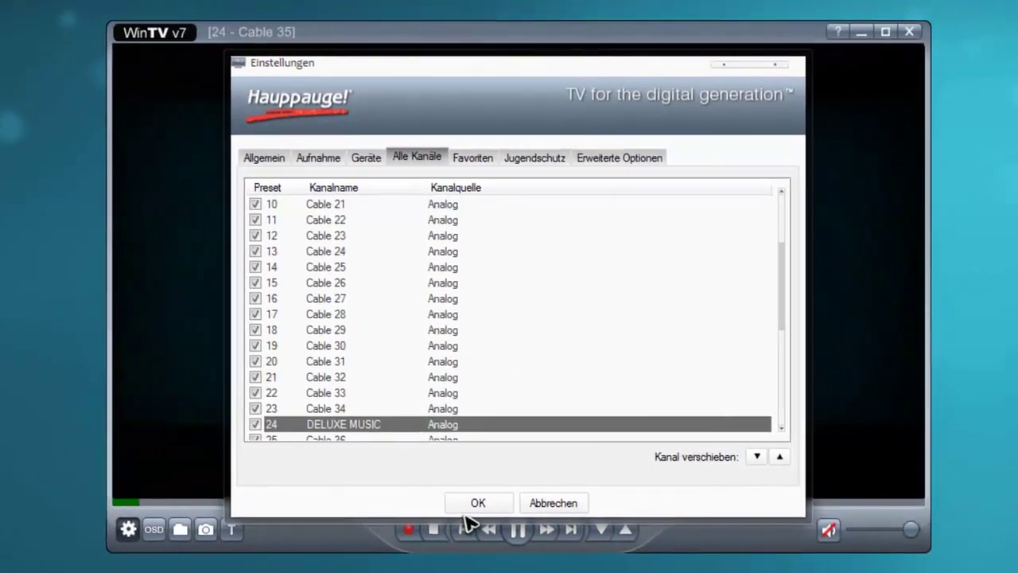
left_click(610, 499)
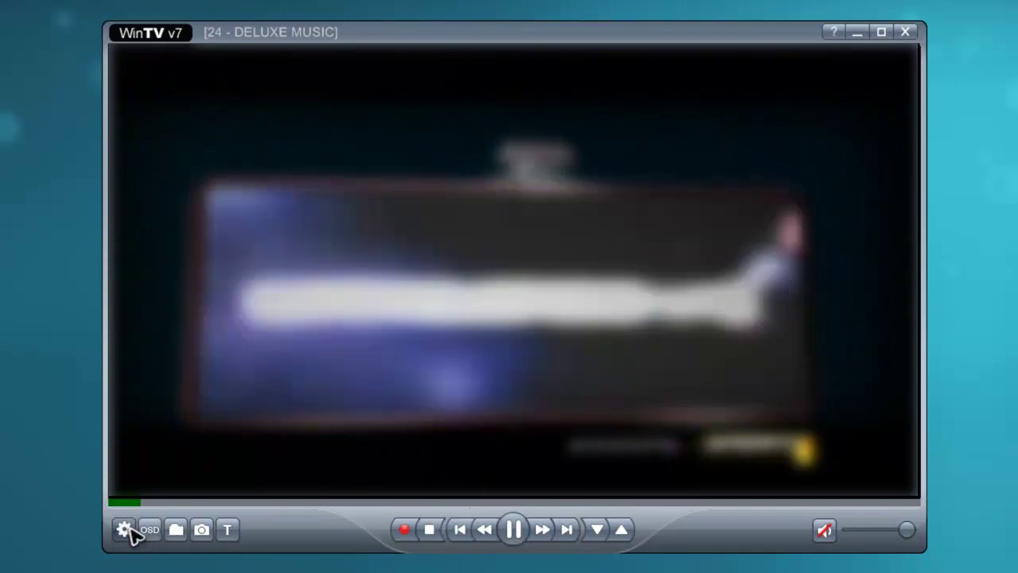
Step: Start recording the DELUXE MUSIC channel
left_click(406, 529)
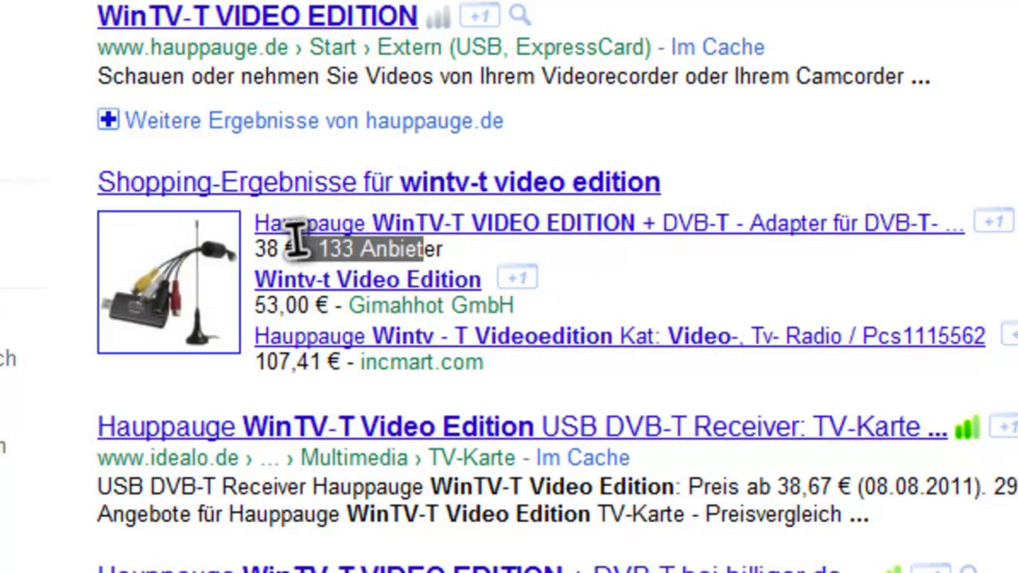
Step: Examine the first Hauppauge WinTV-T VIDEO EDITION shopping offer and its price in the web browser's search results
left_click_drag(296, 237, 256, 226)
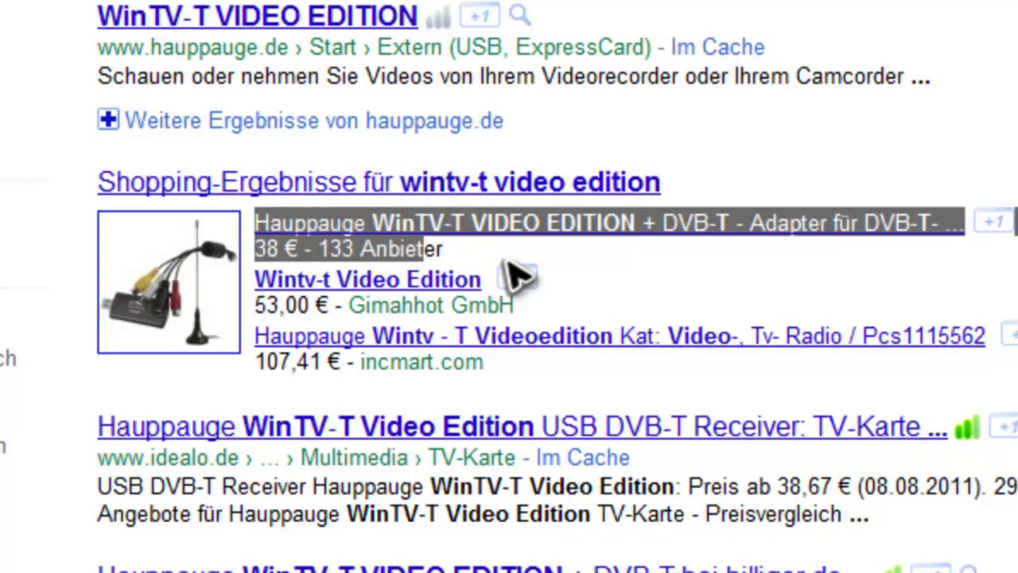
left_click_drag(479, 233, 485, 253)
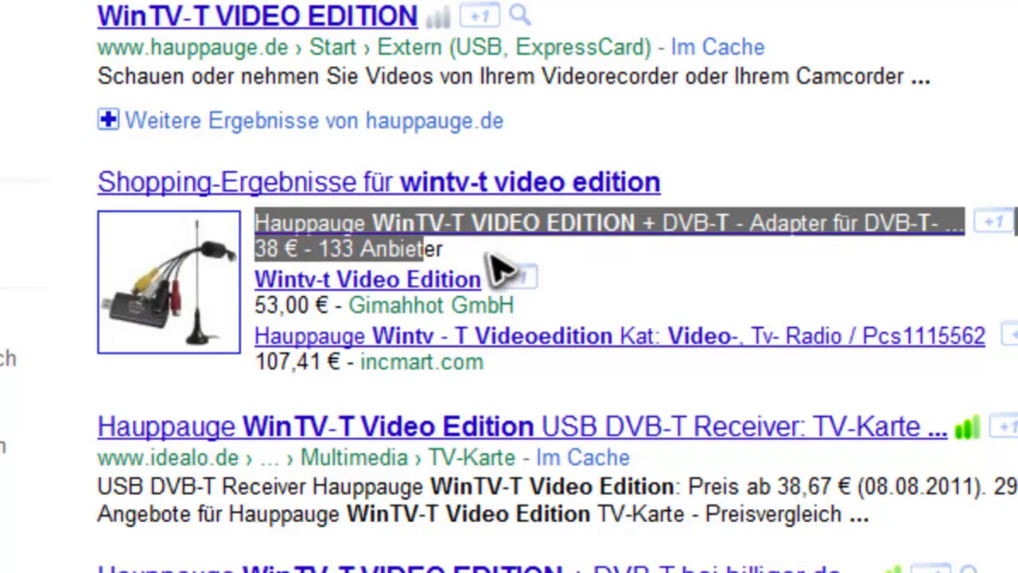
left_click(501, 257)
left_click(613, 226)
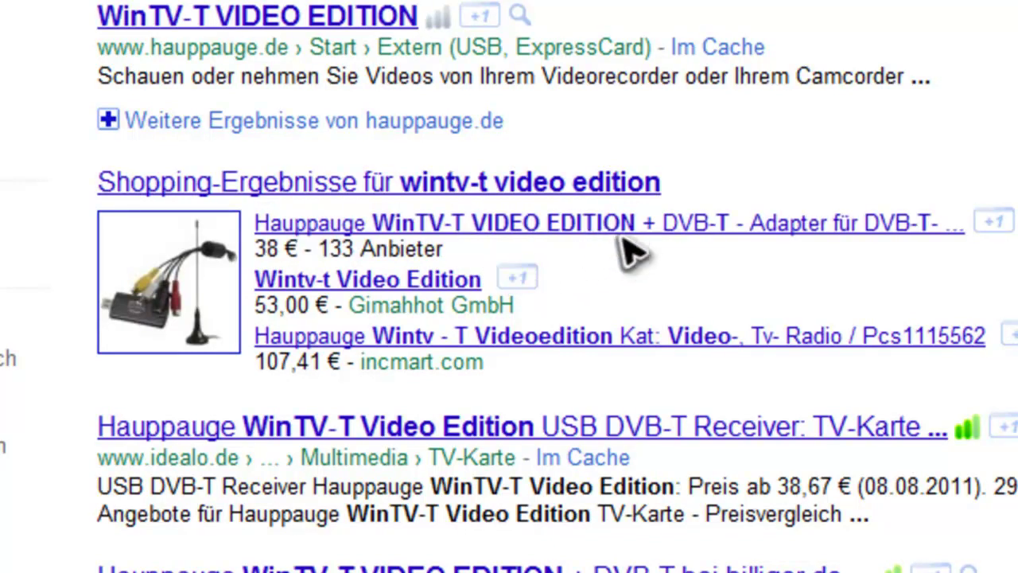